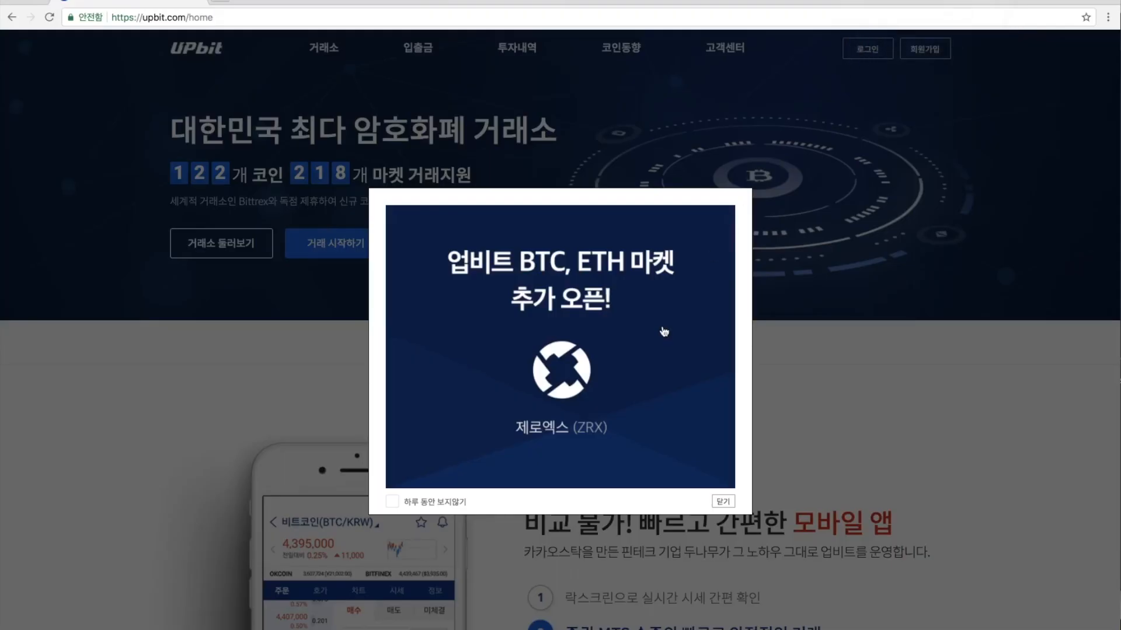
# Step: Dismiss the ZRX market announcement popup and open the exchange (거래소) page
pyautogui.click(724, 502)
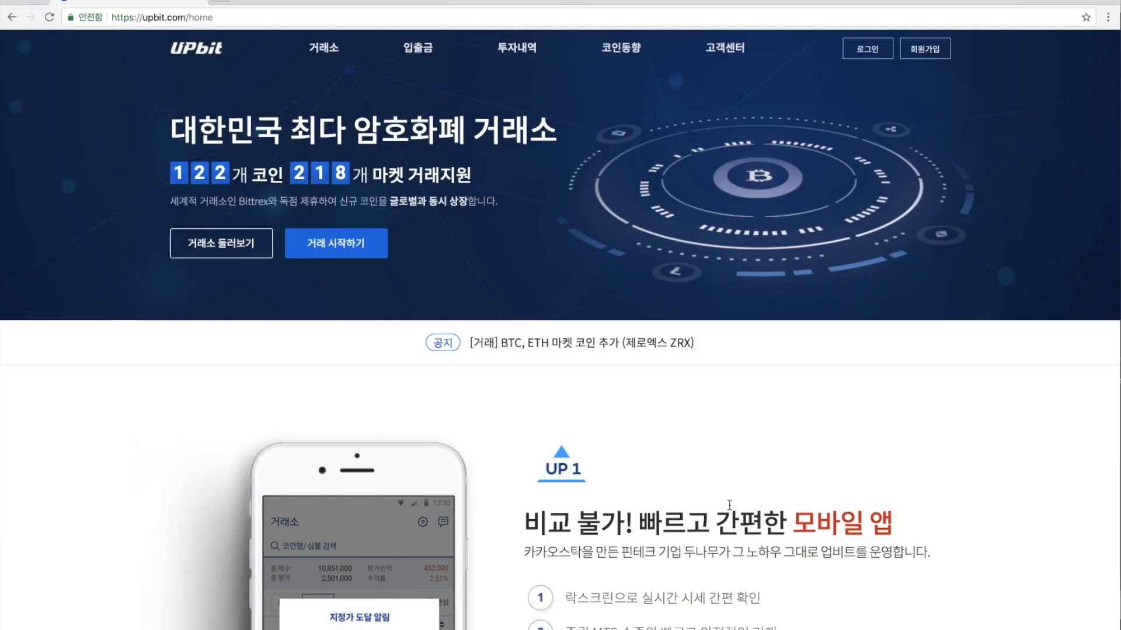
pyautogui.click(324, 48)
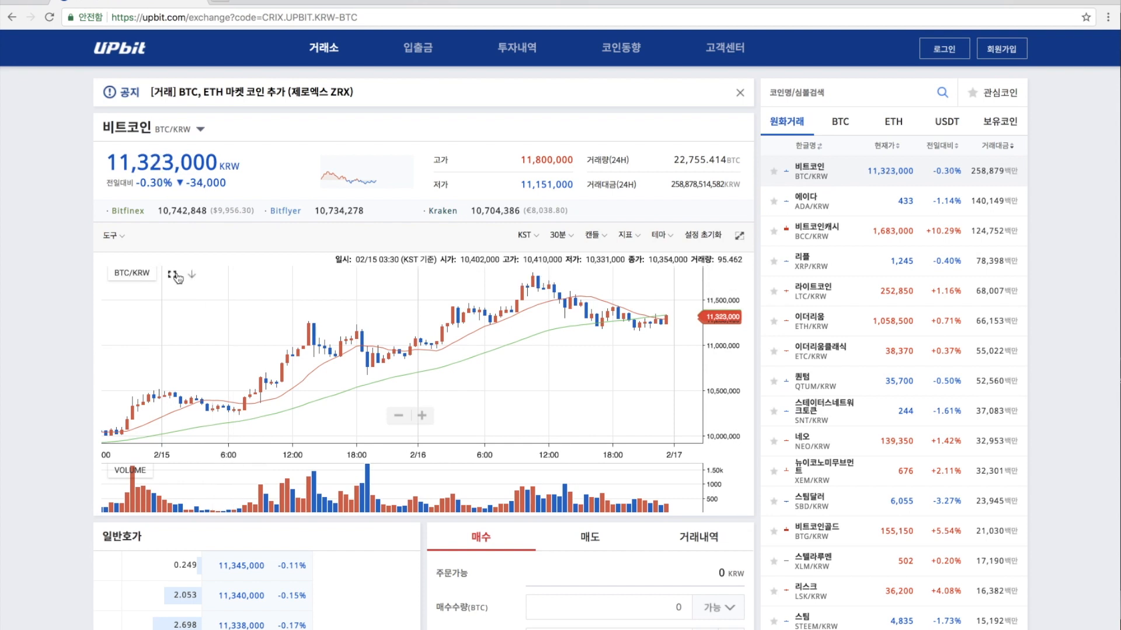
# Step: Look through the BTC/KRW chart's options for drawing tools, time zone, candle interval and chart type
pyautogui.click(111, 233)
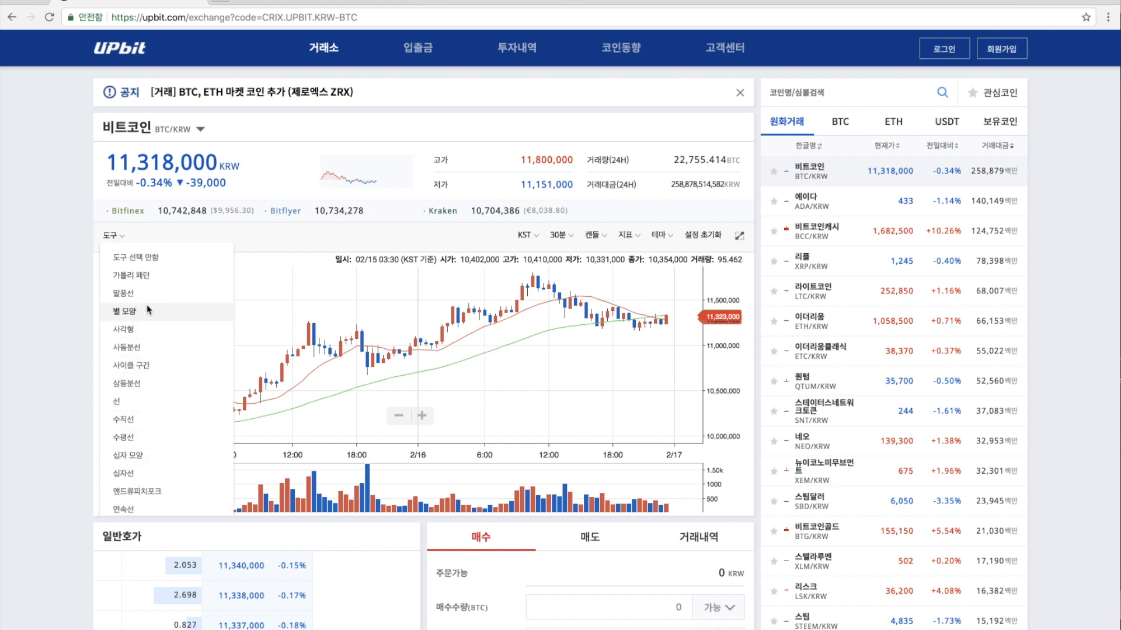
pyautogui.click(523, 239)
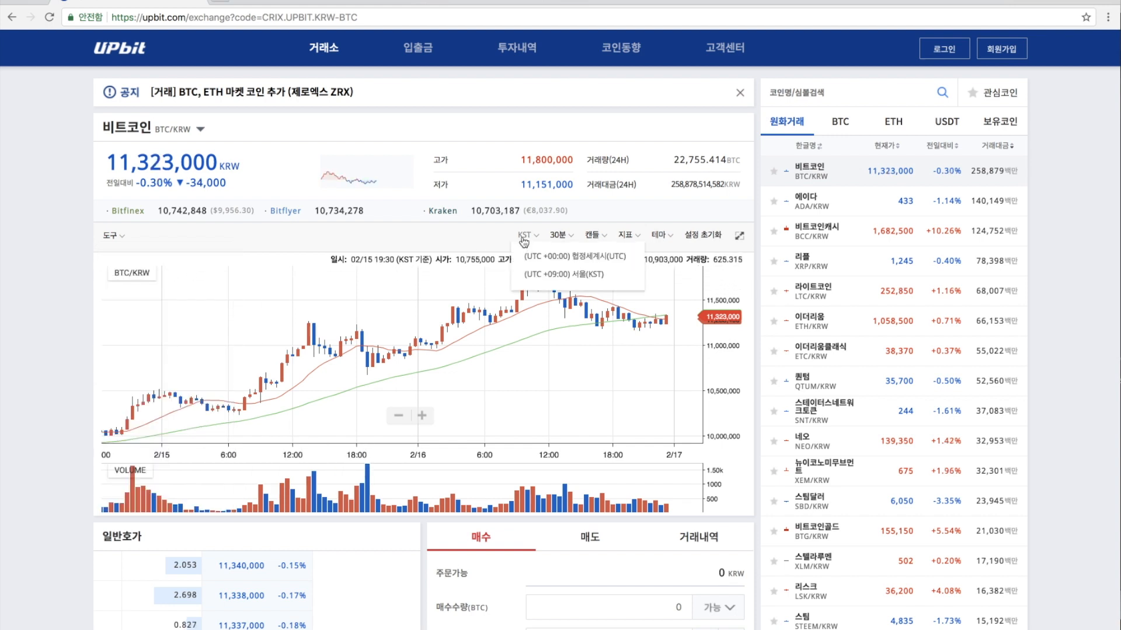
pyautogui.click(557, 236)
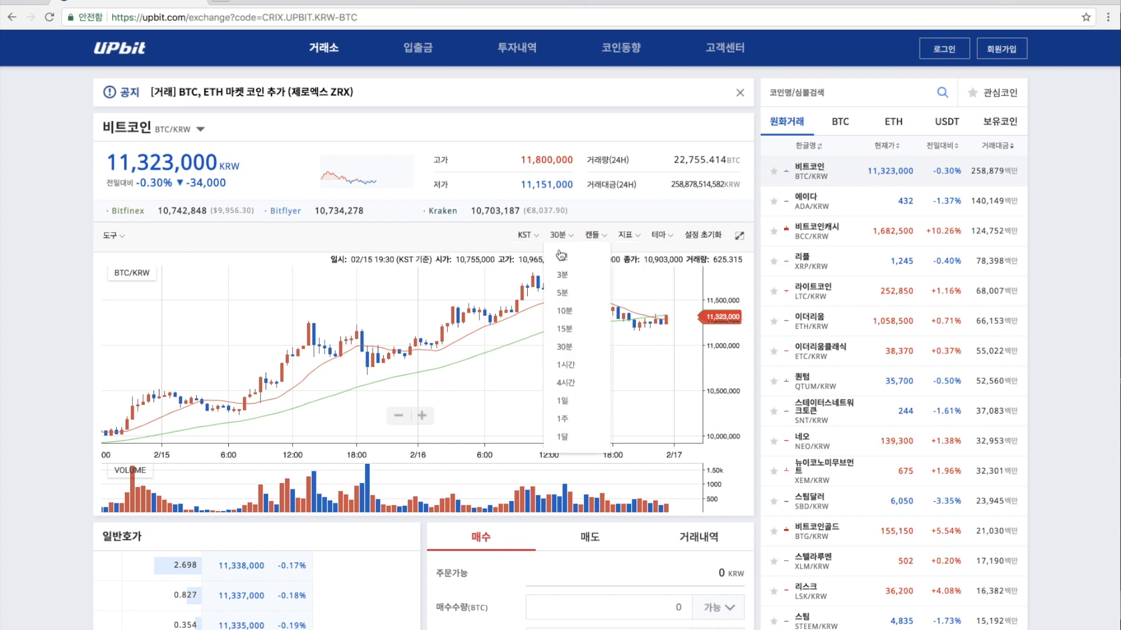
pyautogui.click(592, 235)
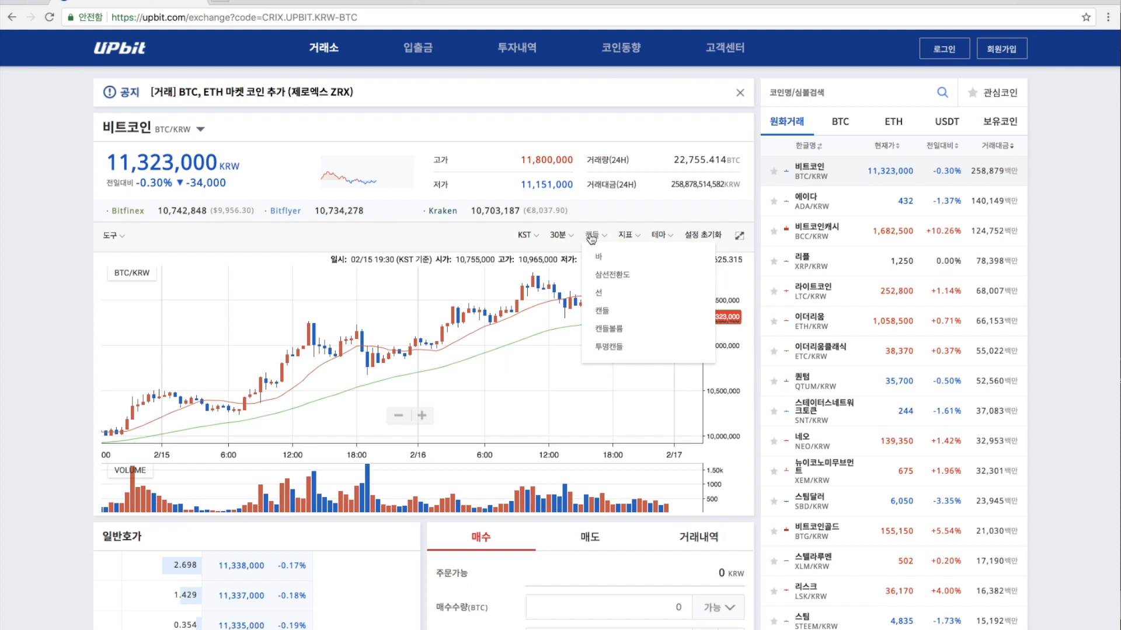
pyautogui.click(598, 330)
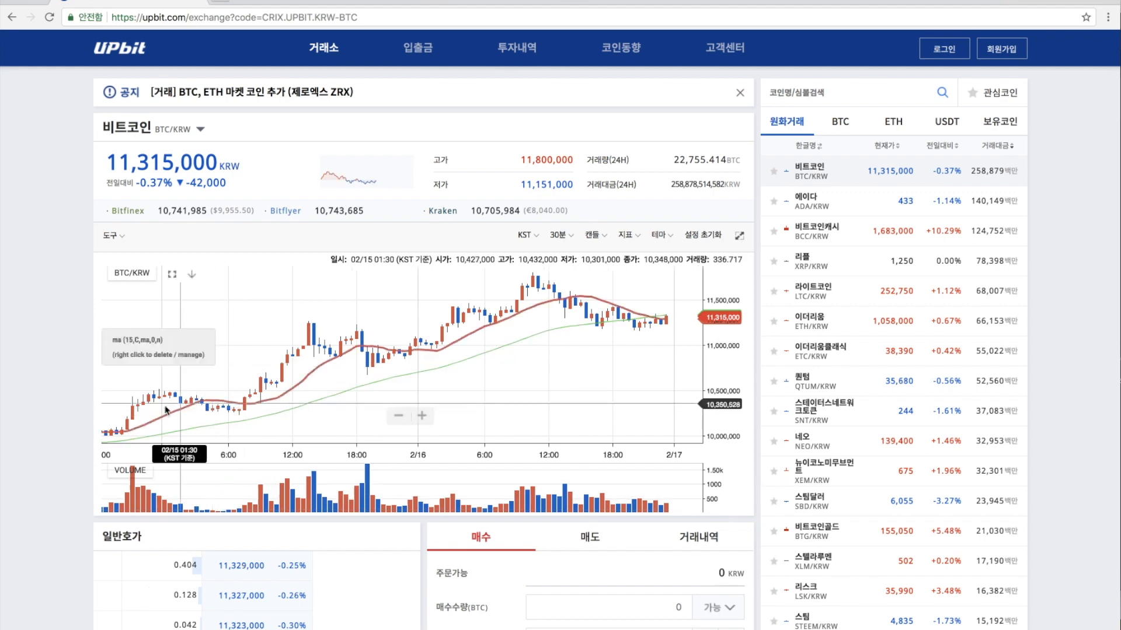
# Step: Examine the BTC/KRW order book (일반호가) and its recent trade executions below the chart
pyautogui.scroll(-4, 64, 415)
pyautogui.scroll(-3, 64, 415)
pyautogui.rightClick(64, 414)
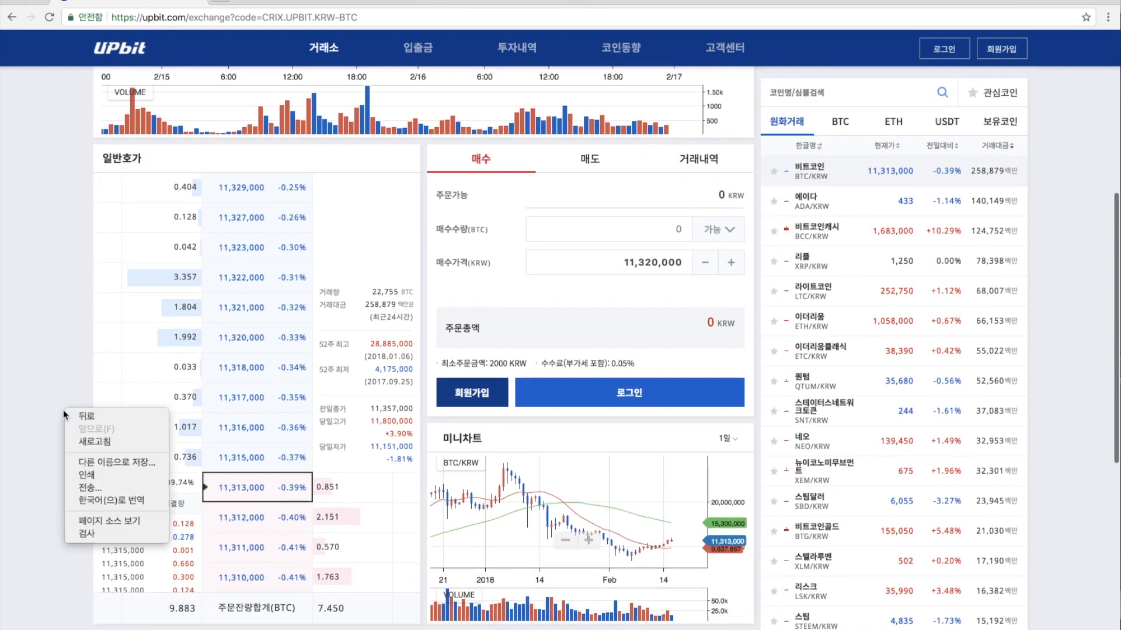
pyautogui.click(13, 362)
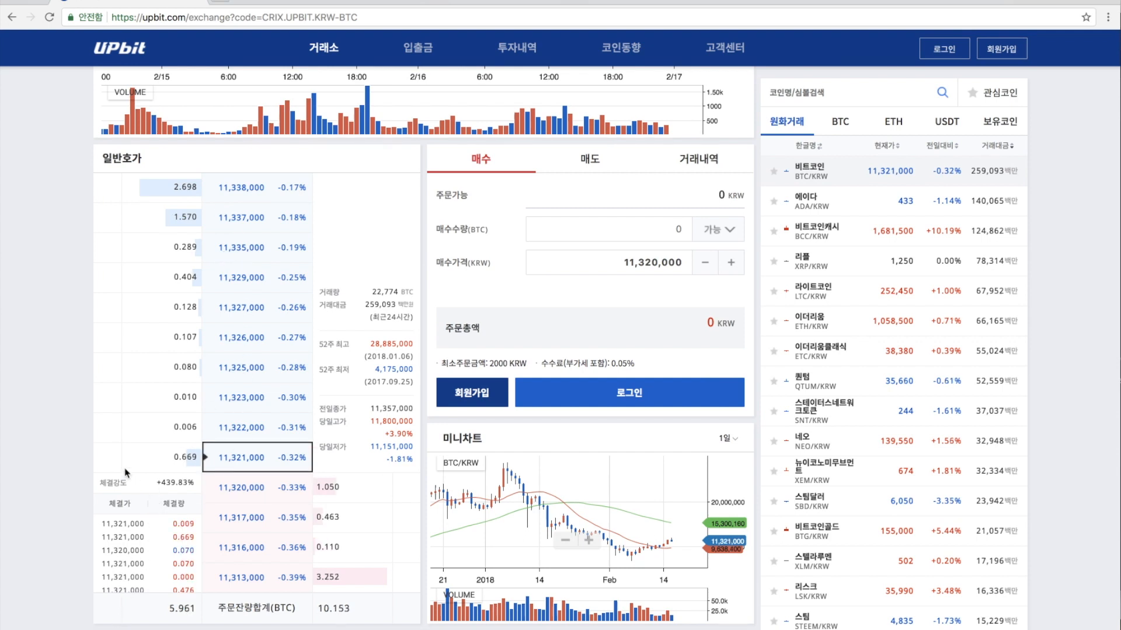
pyautogui.scroll(-2, 125, 470)
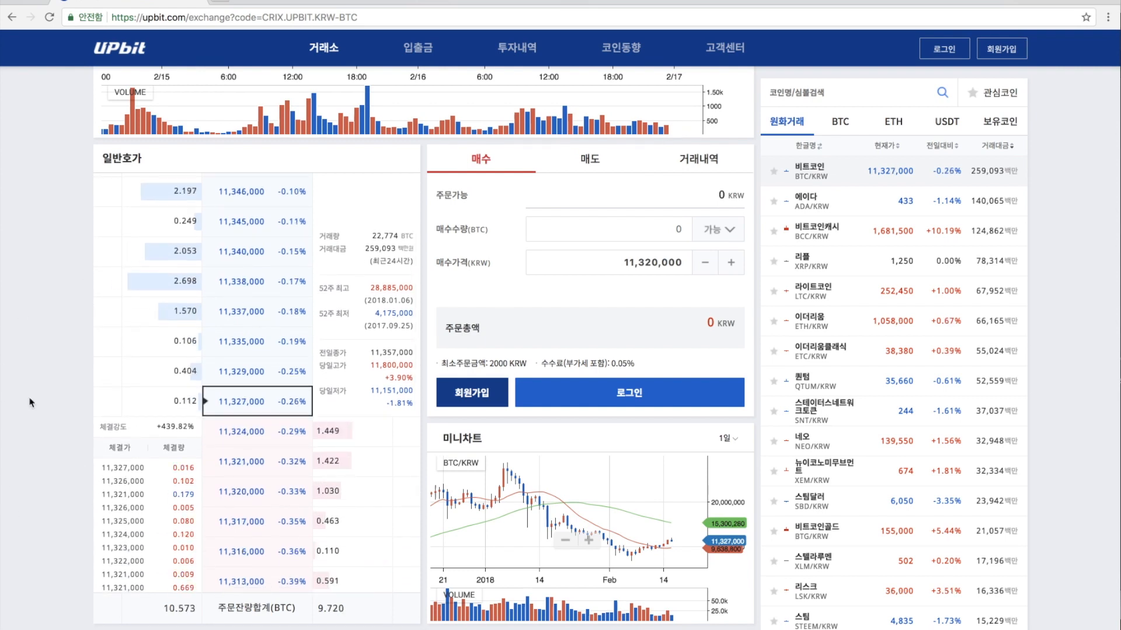
pyautogui.scroll(2, 178, 338)
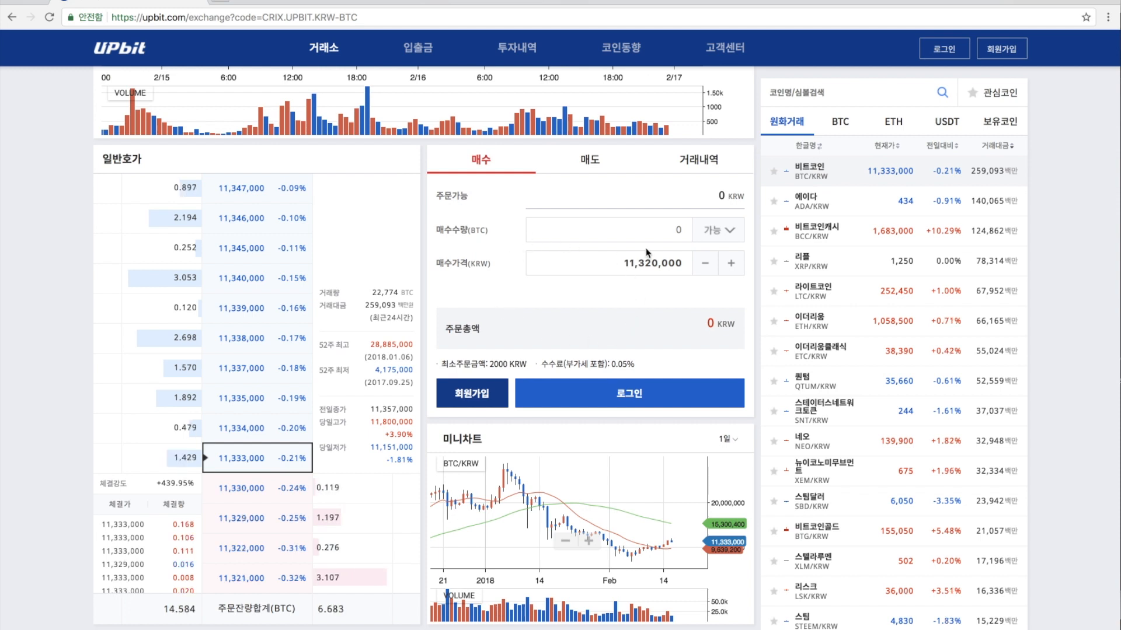
# Step: Adjust the BTC buy price in single increments down and up, ending at 11,322,000 KRW
pyautogui.click(706, 263)
pyautogui.click(707, 266)
pyautogui.click(737, 264)
pyautogui.click(737, 264)
pyautogui.click(736, 265)
pyautogui.click(737, 264)
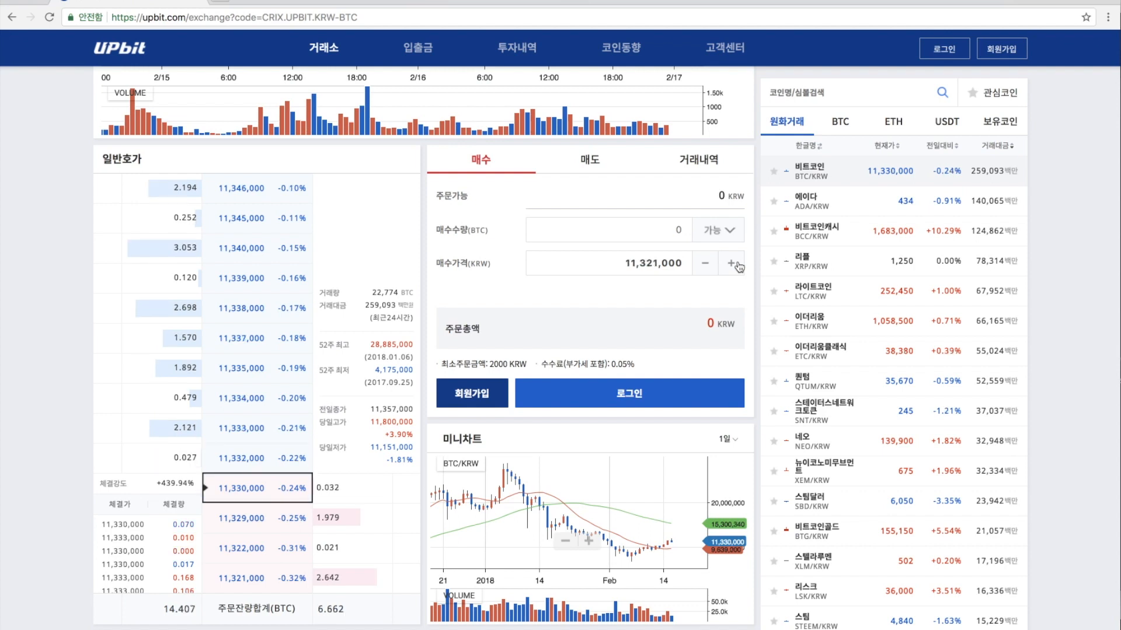
pyautogui.click(734, 265)
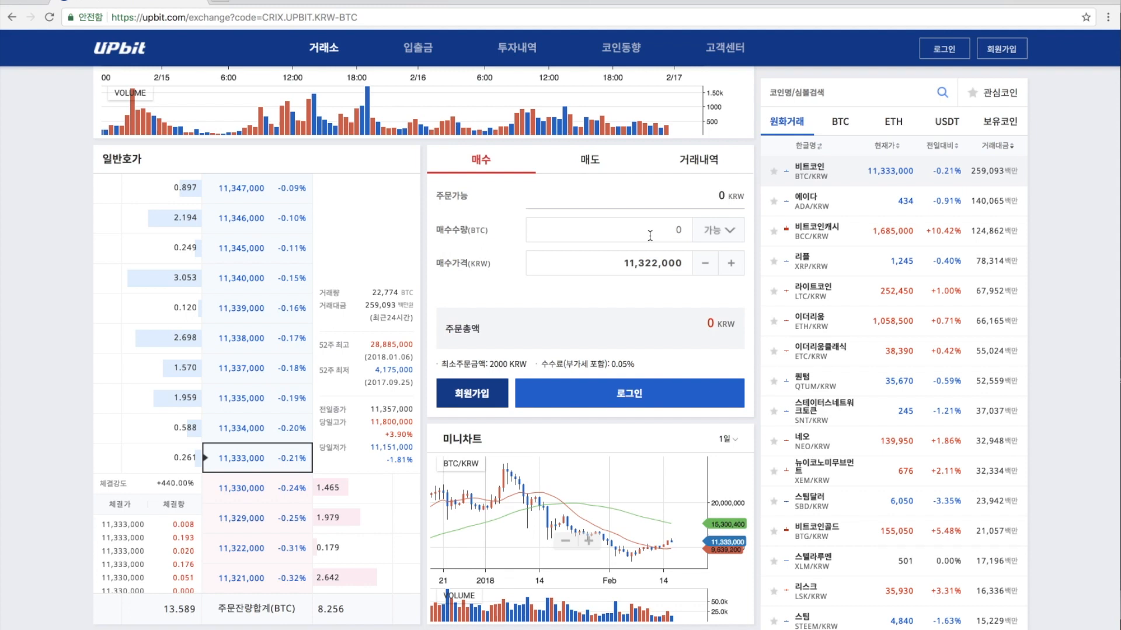
# Step: View the BTC sell order form (매도) and the transaction history (거래내역)
pyautogui.click(605, 160)
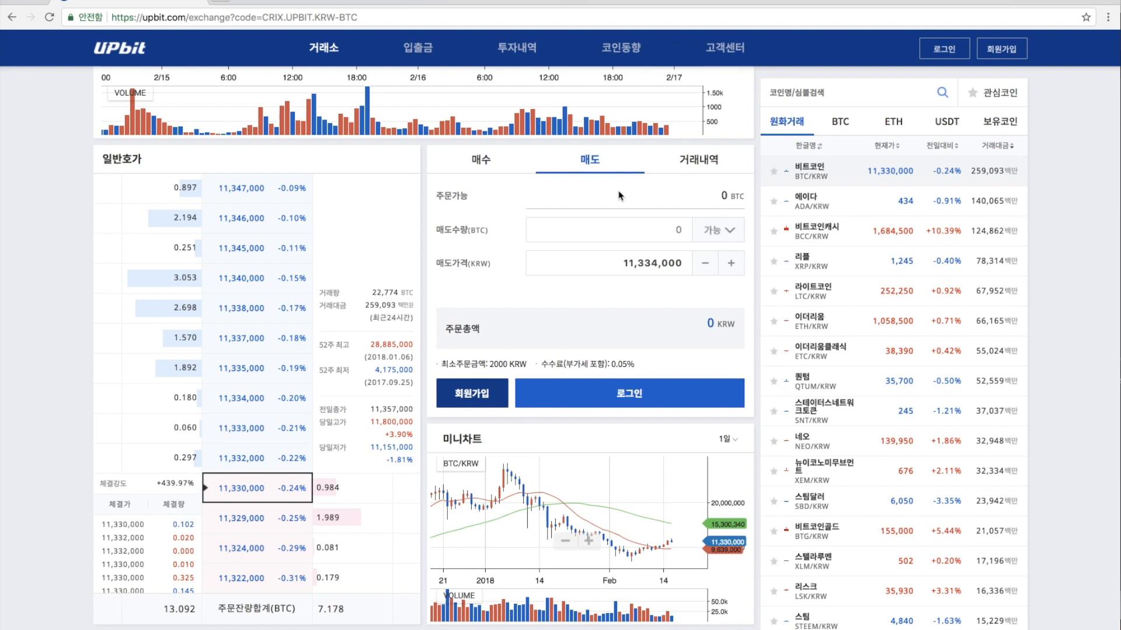
pyautogui.click(677, 159)
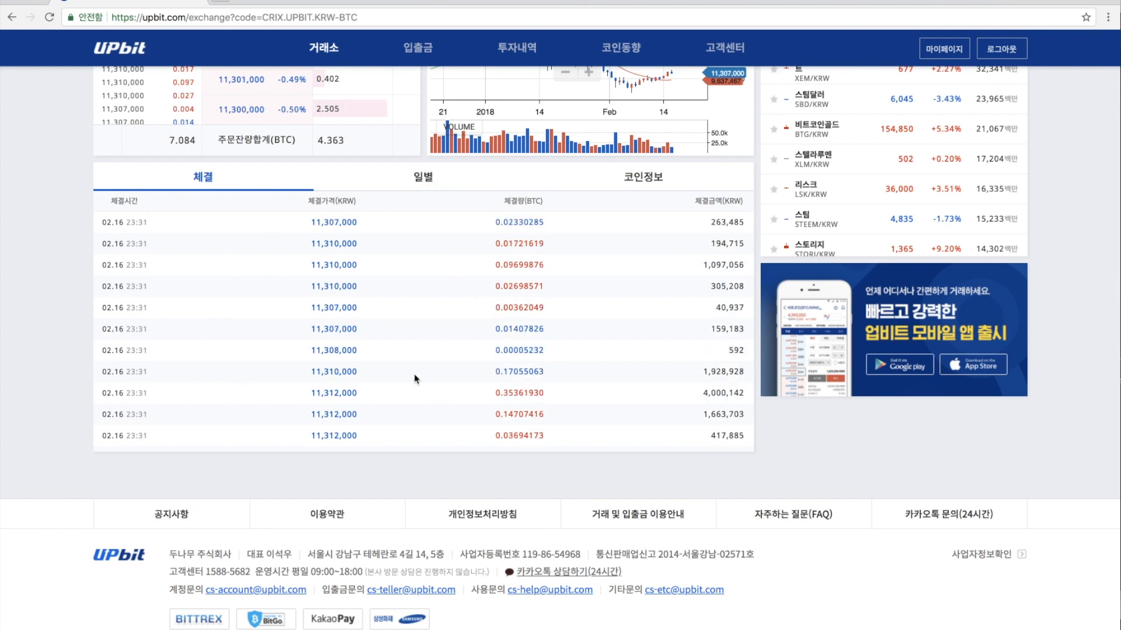
# Step: Review Bitcoin's daily price history (일별) and its coin information (코인정보) below the order book
pyautogui.click(422, 176)
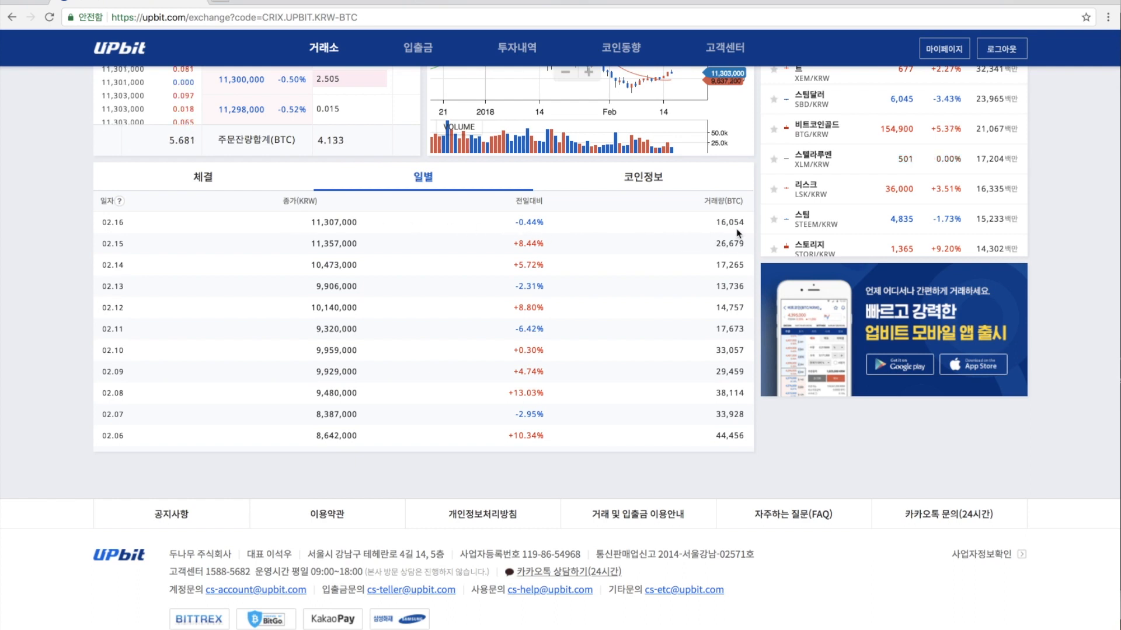
pyautogui.scroll(1, 734, 233)
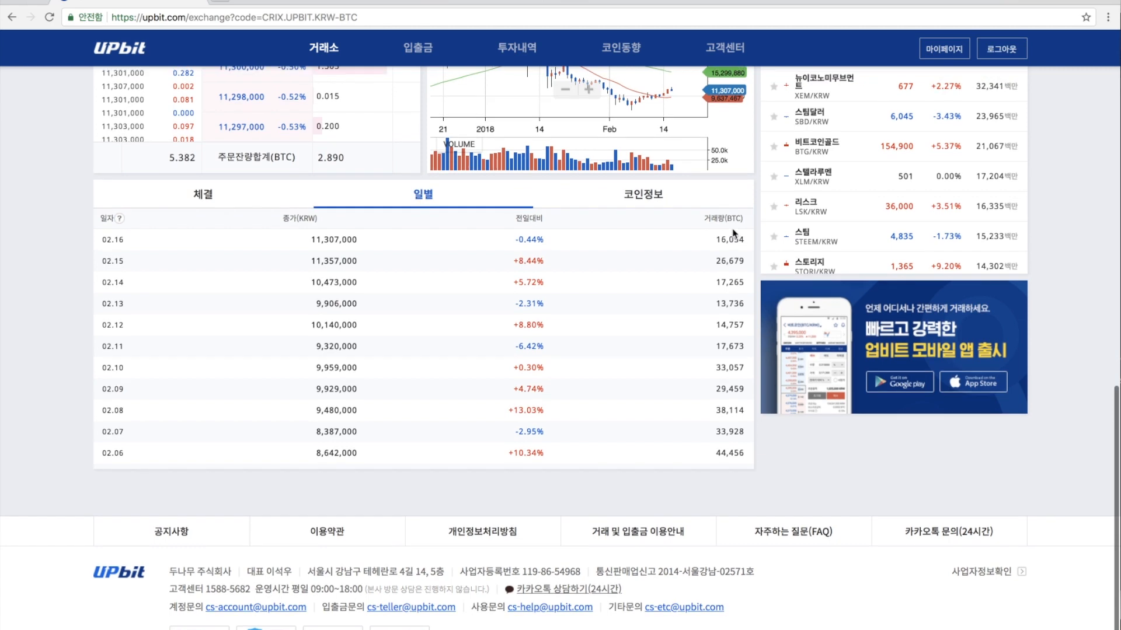
pyautogui.click(641, 194)
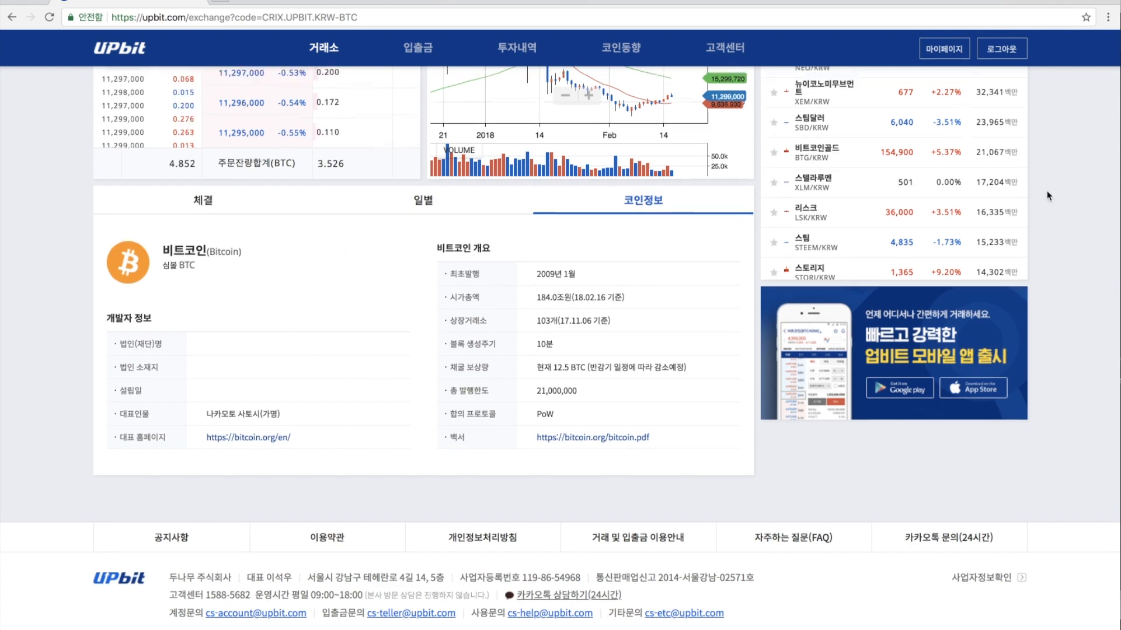
# Step: Show the coins in the BTC market and open the Ethereum ETH/BTC pair
pyautogui.scroll(6, 1048, 197)
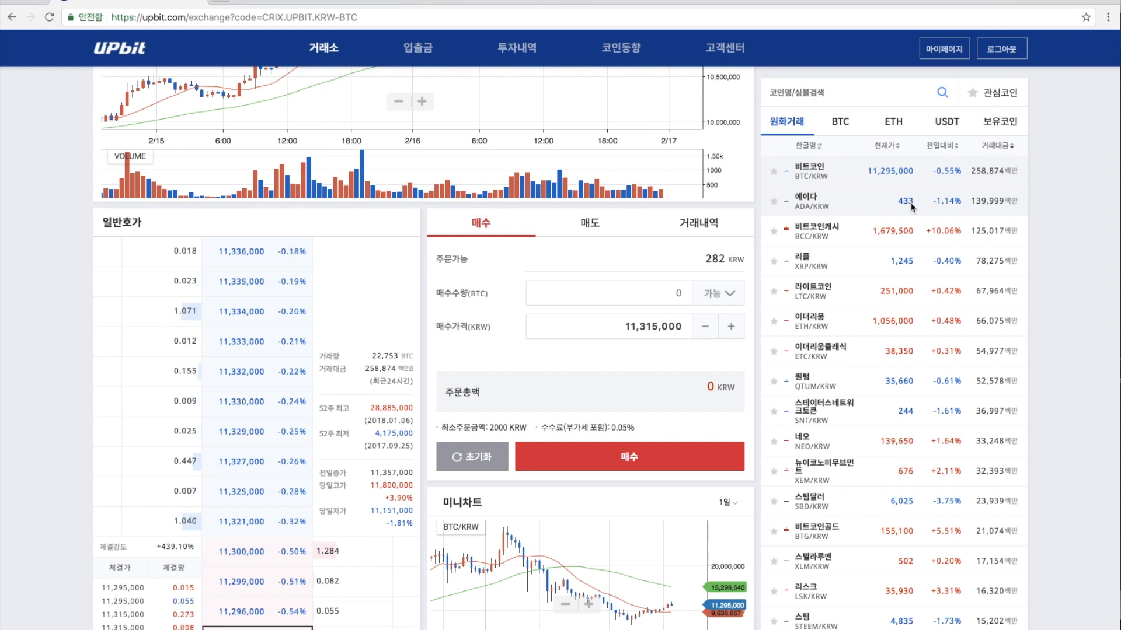
pyautogui.scroll(1, 581, 379)
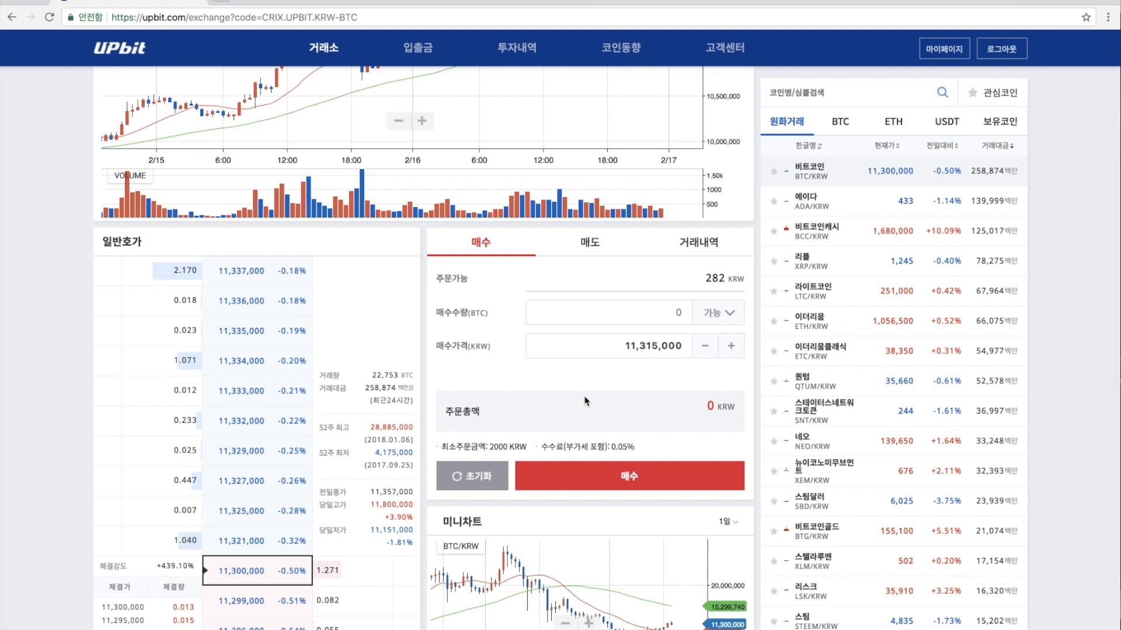
pyautogui.click(843, 127)
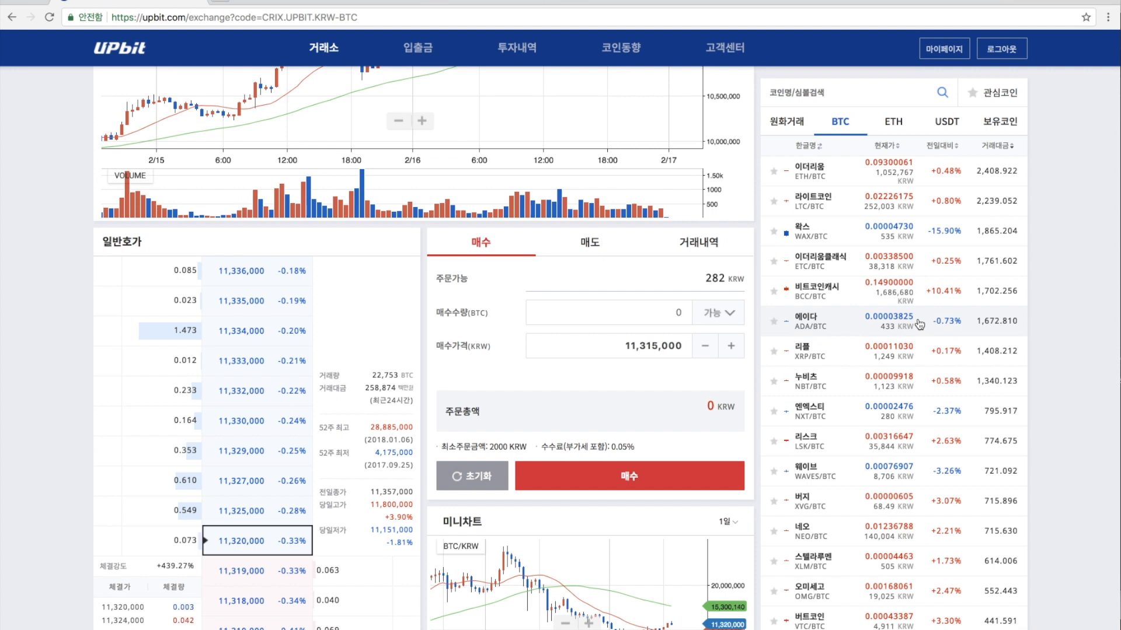
pyautogui.click(868, 175)
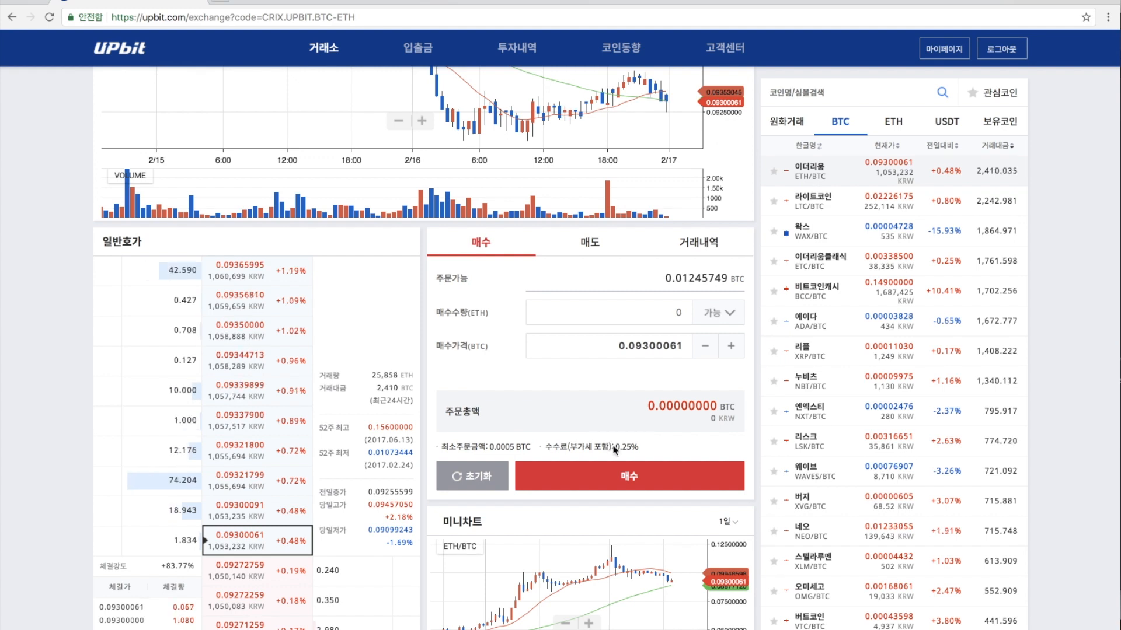
# Step: Browse the coin lists of the ETH and USDT markets and return to the KRW market (원화거래) list
pyautogui.click(902, 122)
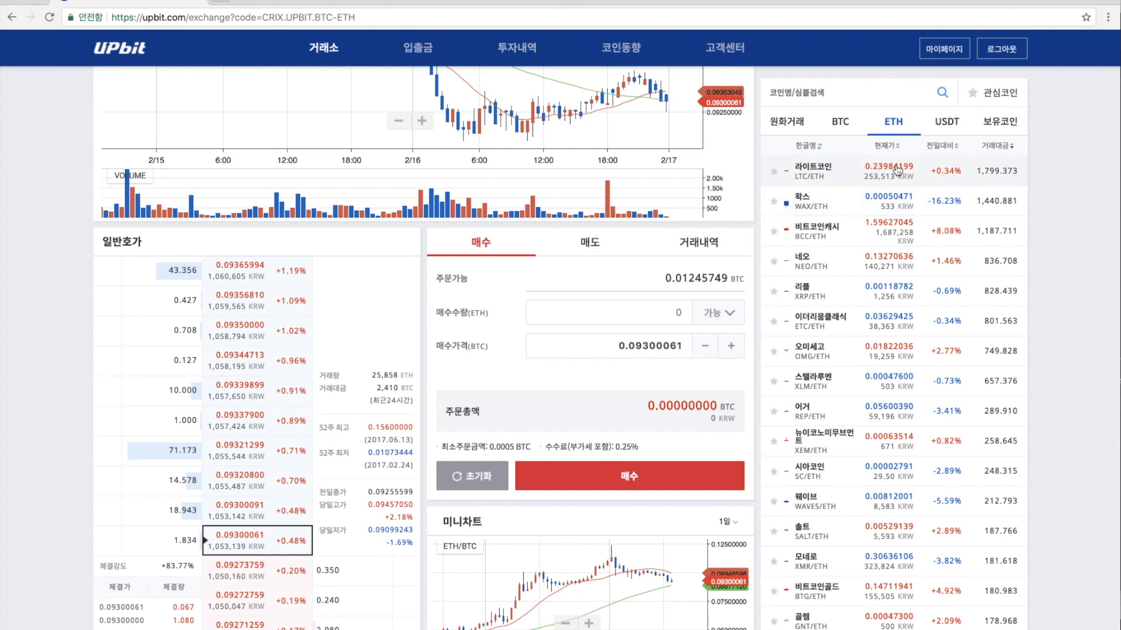
pyautogui.click(943, 121)
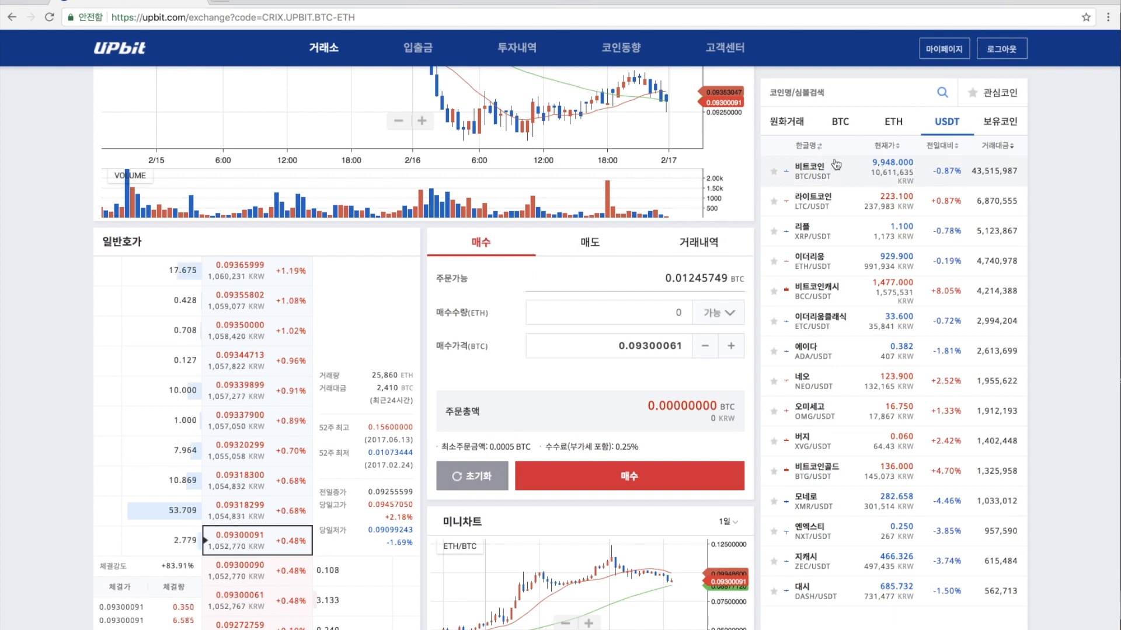
pyautogui.click(786, 120)
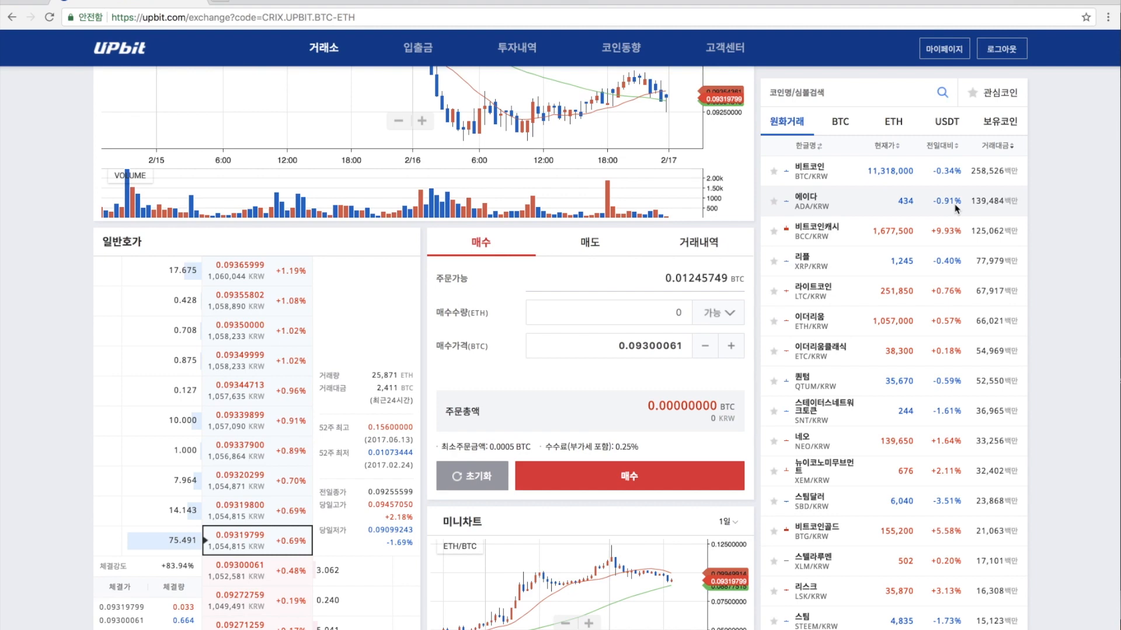
pyautogui.click(876, 1)
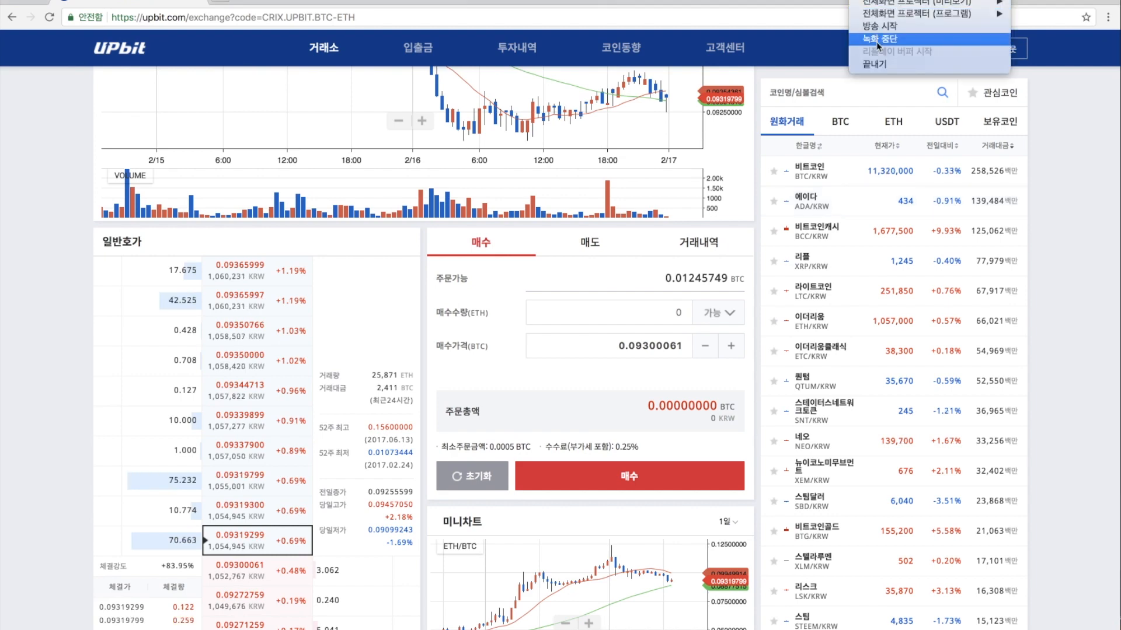